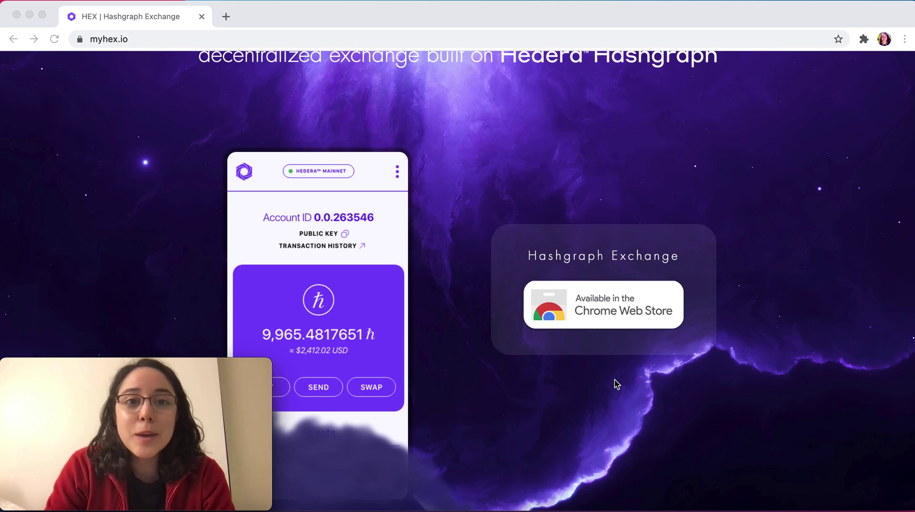
# Step: Go to the github.com/hashgraphx/Chrome repository in a new browser tab
pyautogui.scroll(3, 548, 196)
pyautogui.scroll(2, 548, 196)
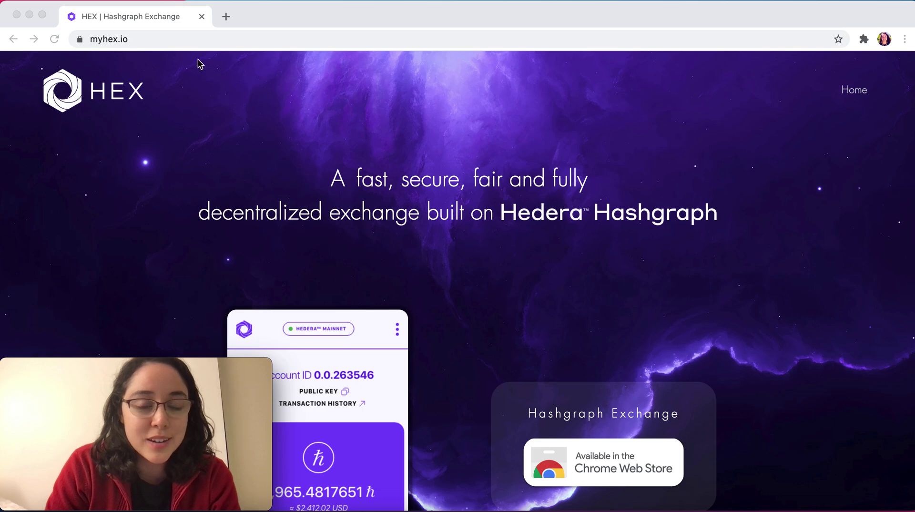
pyautogui.scroll(-10, 565, 261)
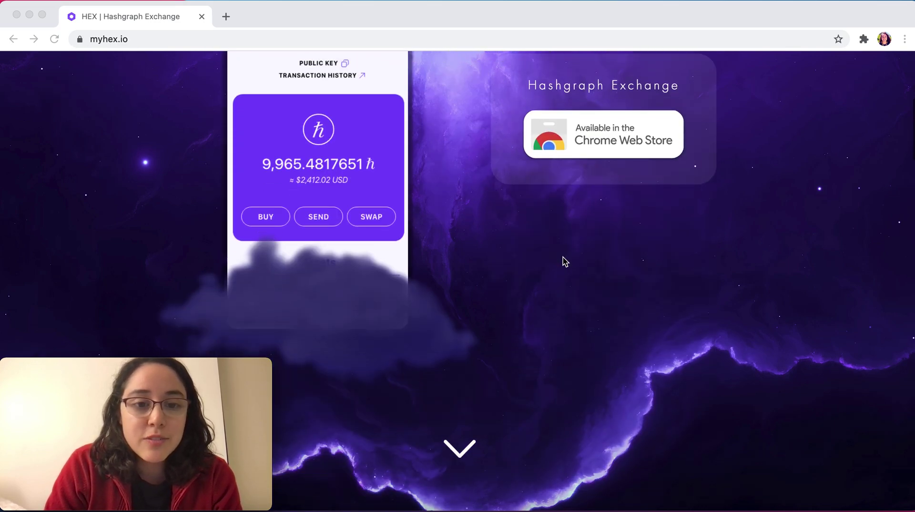
pyautogui.scroll(-1, 565, 261)
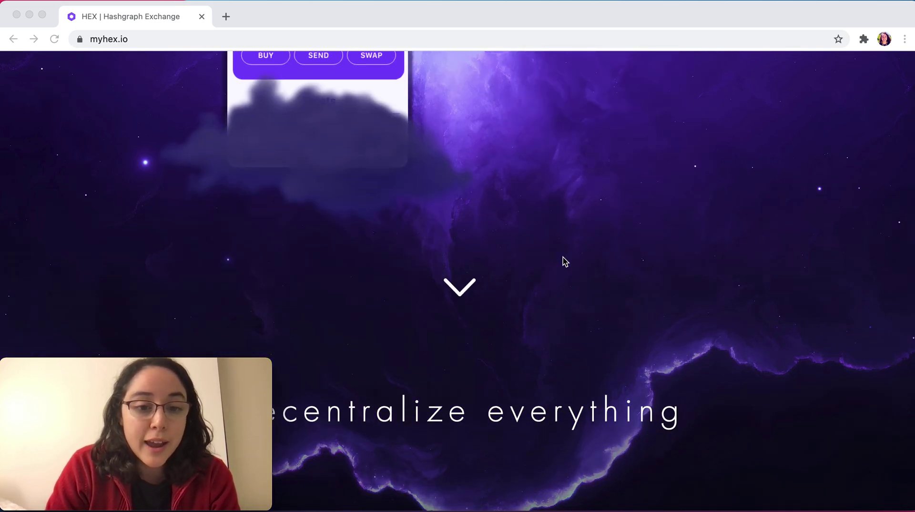
pyautogui.scroll(-4, 565, 261)
pyautogui.scroll(-12, 565, 261)
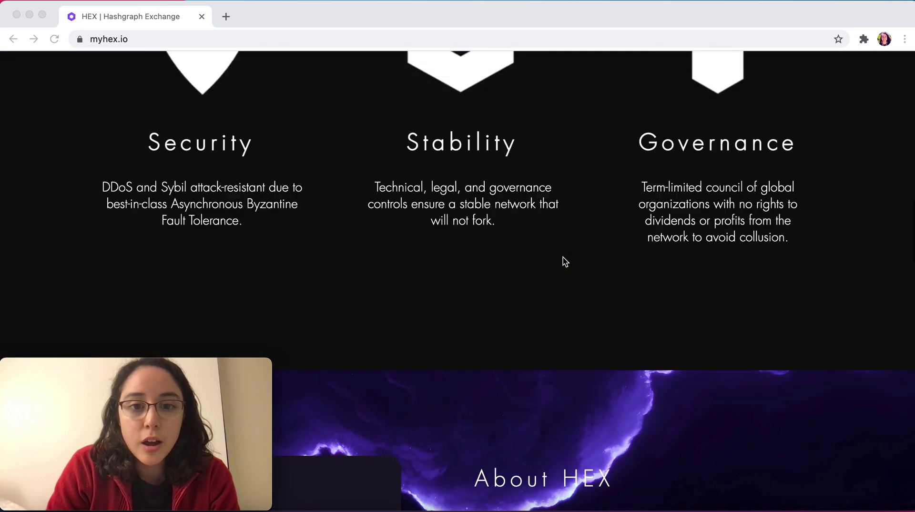
pyautogui.scroll(-8, 565, 261)
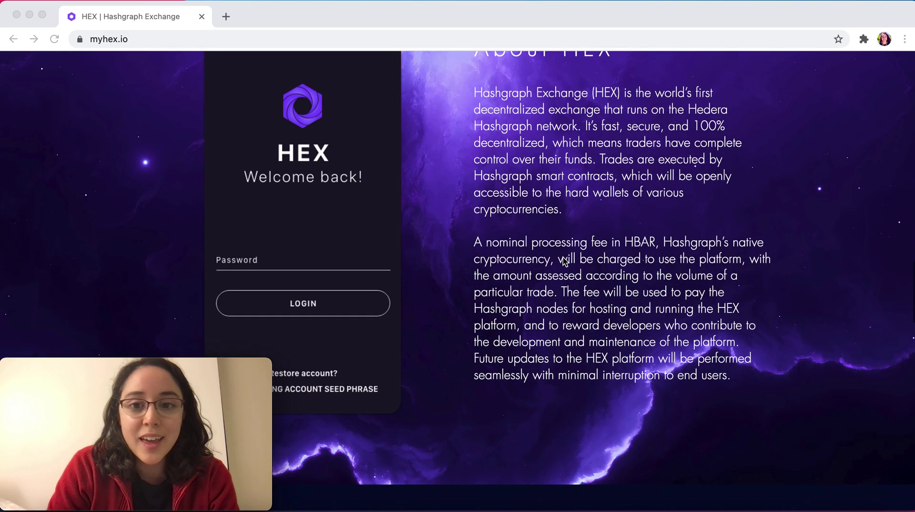
pyautogui.scroll(-4, 565, 261)
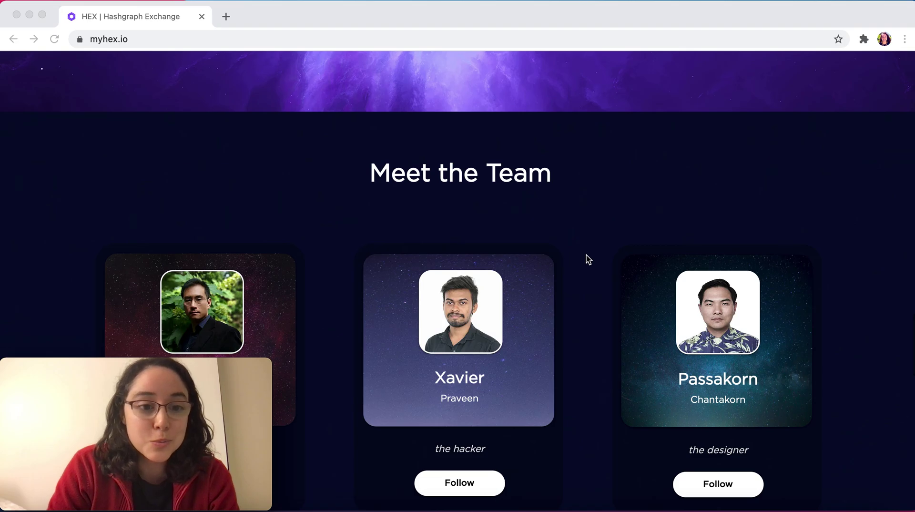
pyautogui.scroll(-5, 614, 347)
pyautogui.scroll(-3, 615, 347)
pyautogui.scroll(20, 615, 347)
pyautogui.scroll(15, 615, 348)
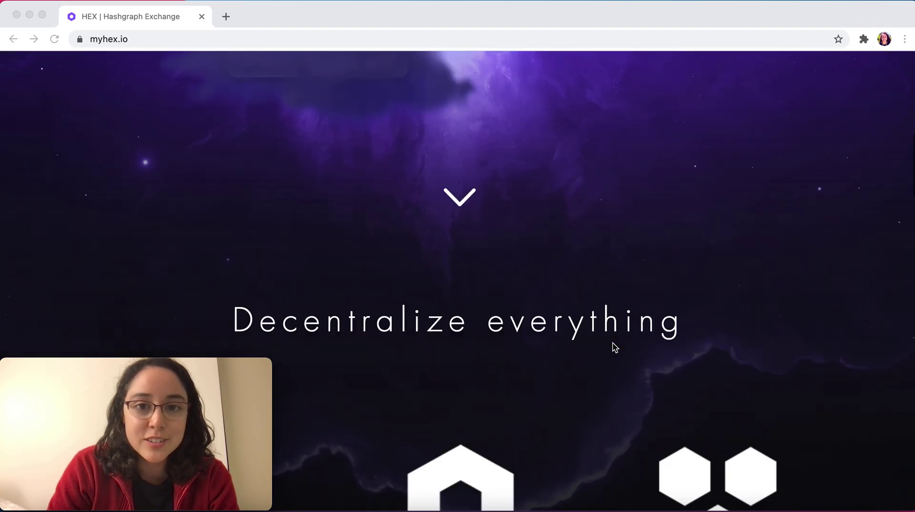
pyautogui.scroll(1, 615, 347)
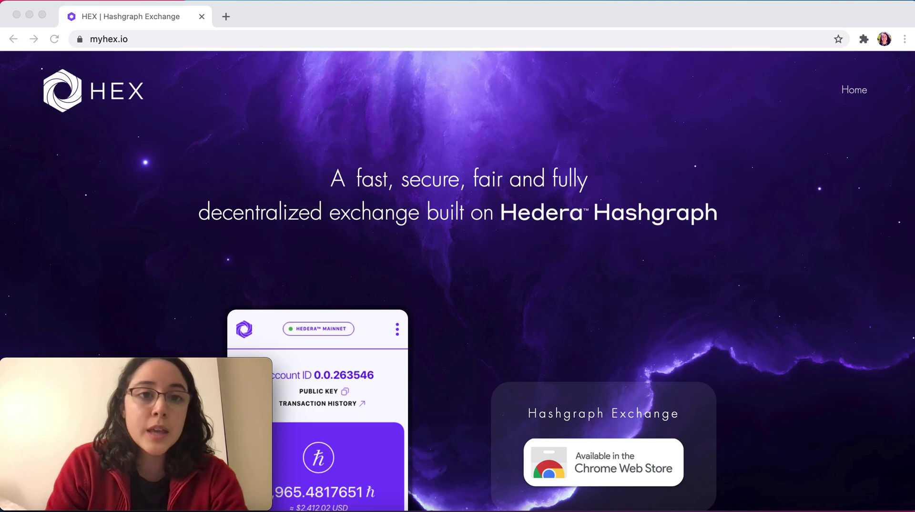
pyautogui.click(225, 16)
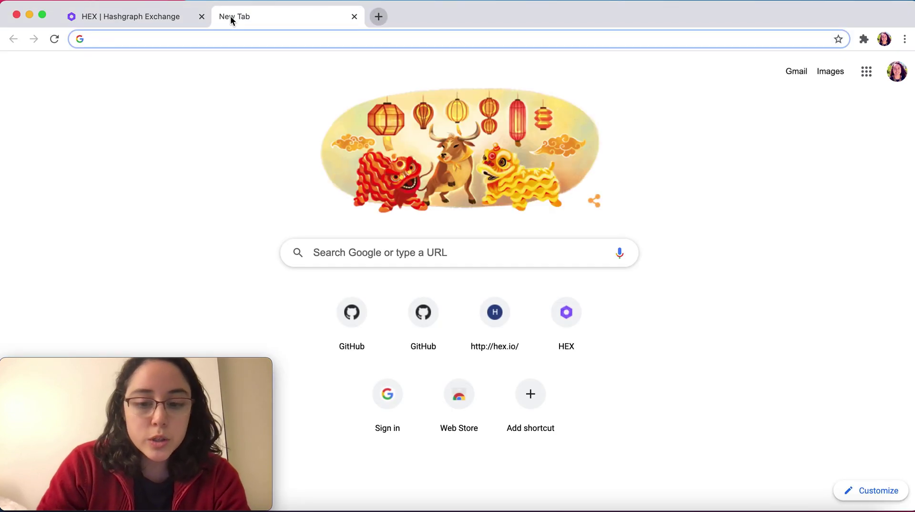
pyautogui.write('github.com/hashgraphx/')
pyautogui.press('Right')
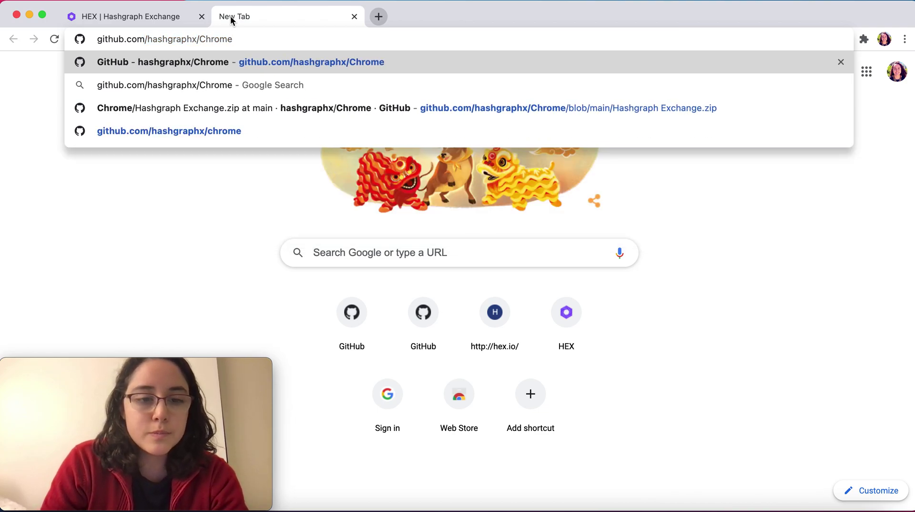
pyautogui.press('Return')
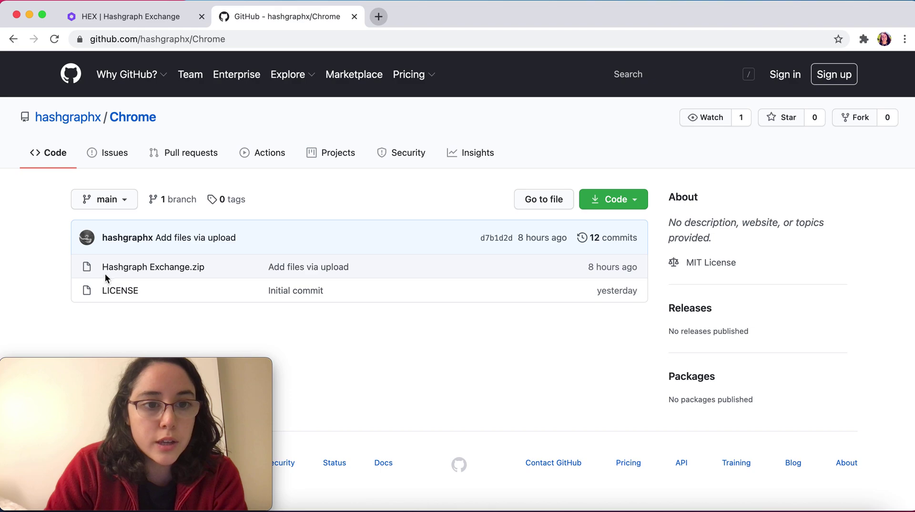
# Step: Open the Hashgraph Exchange.zip file page, check Downloads in Finder, then minimize Finder
pyautogui.click(173, 268)
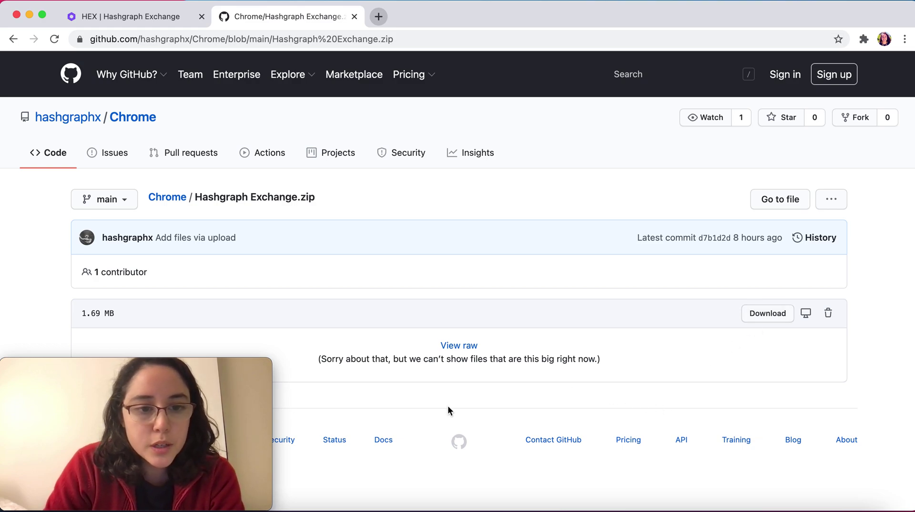
pyautogui.moveTo(143, 415)
pyautogui.click(41, 501)
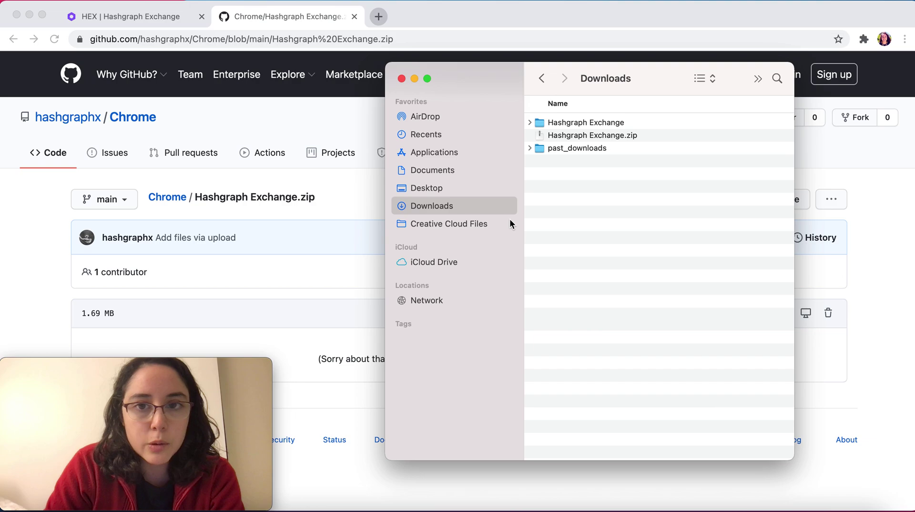
pyautogui.click(415, 78)
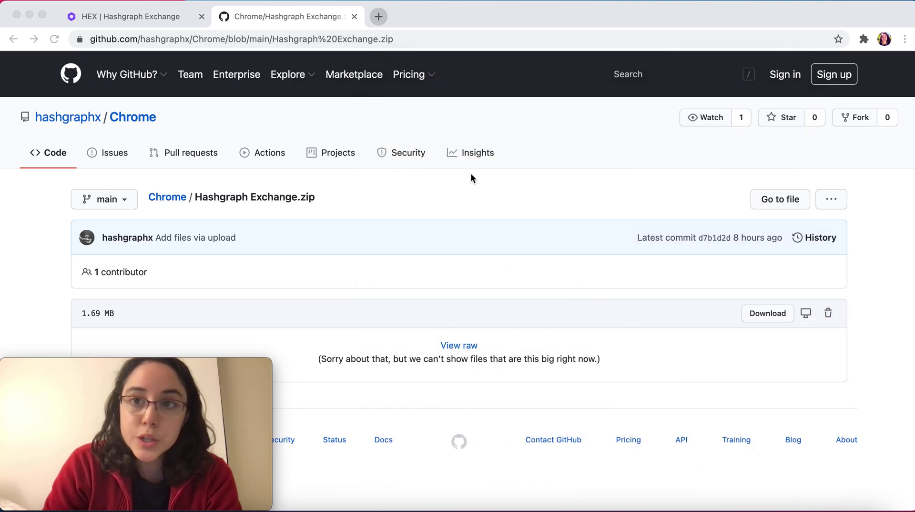
# Step: Load the Hashgraph Exchange folder from Downloads as an unpacked extension, adding HEX 0.0.7
pyautogui.click(864, 39)
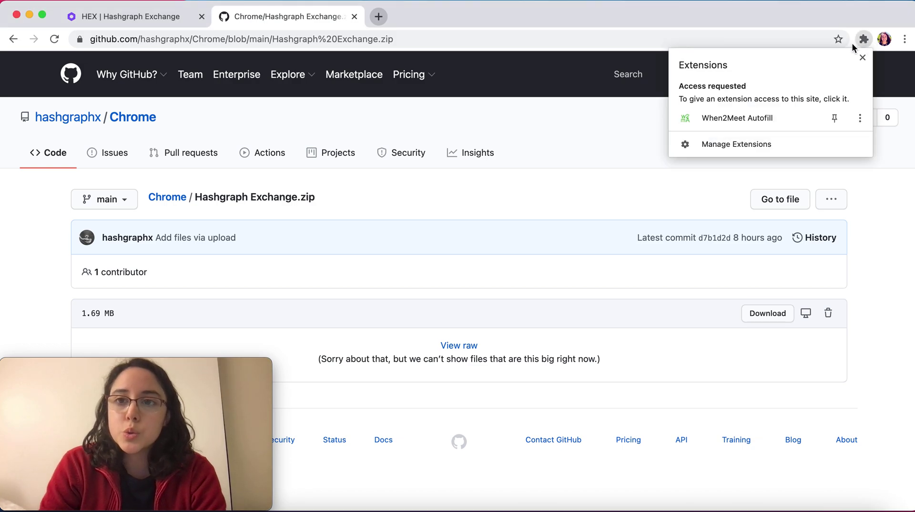
pyautogui.click(710, 152)
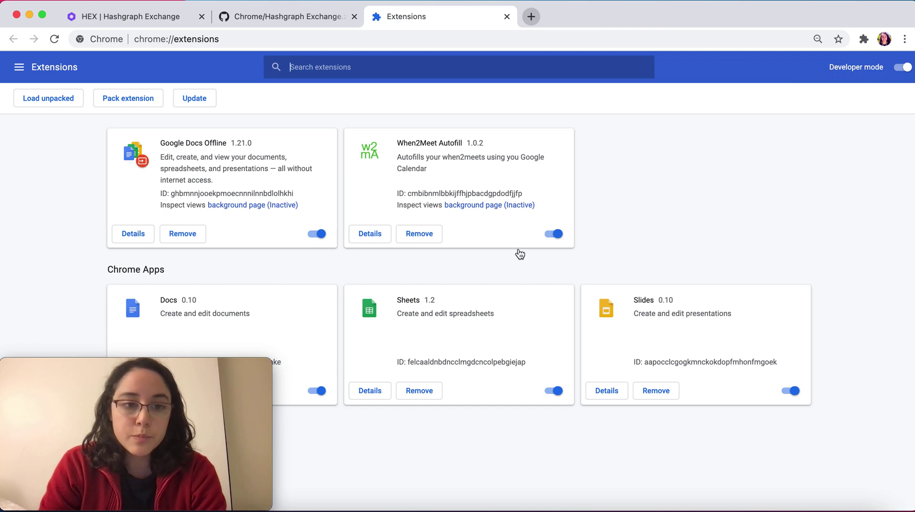
pyautogui.click(48, 104)
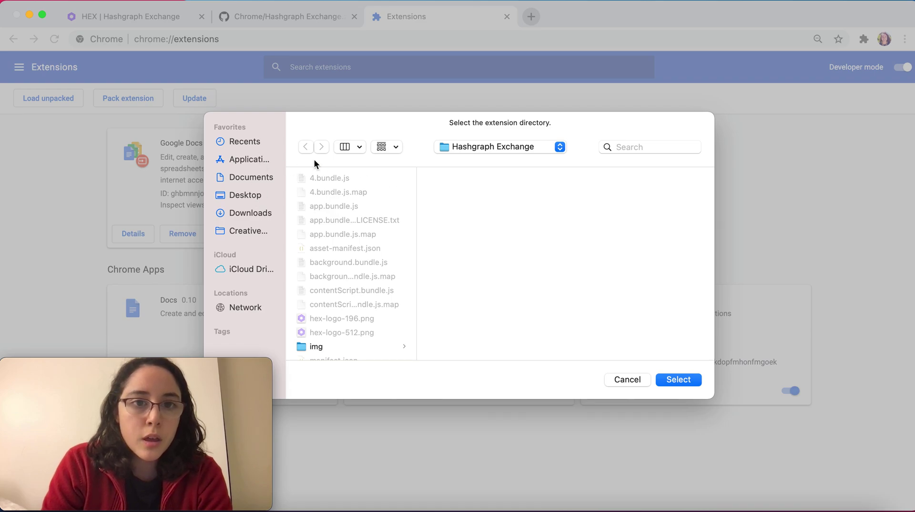
pyautogui.click(489, 150)
pyautogui.click(482, 163)
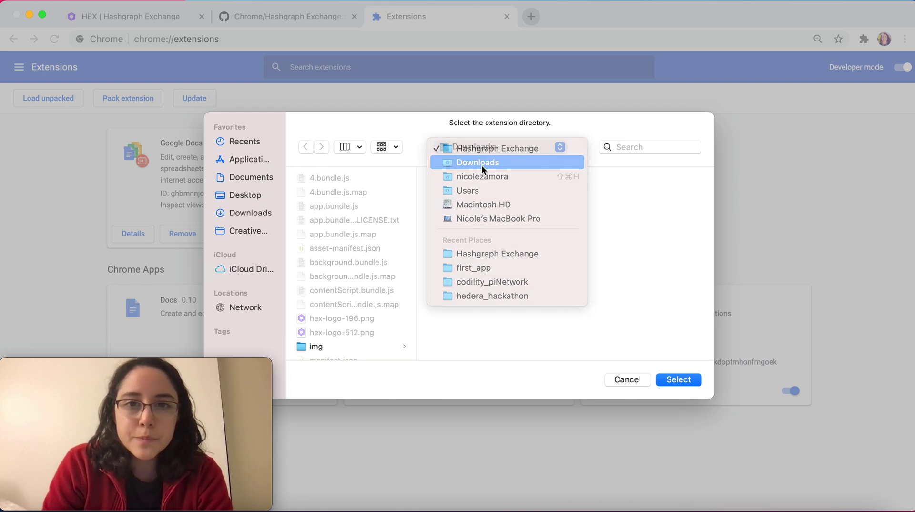
pyautogui.click(344, 177)
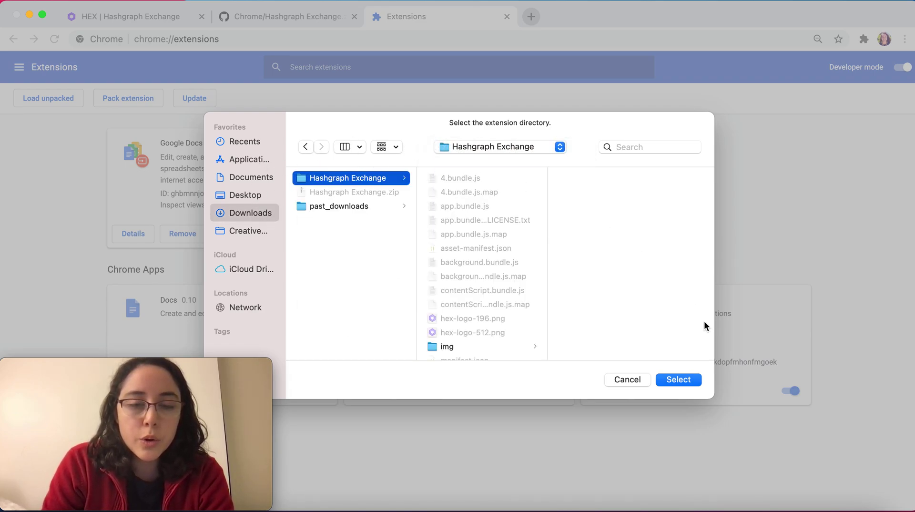
pyautogui.click(679, 380)
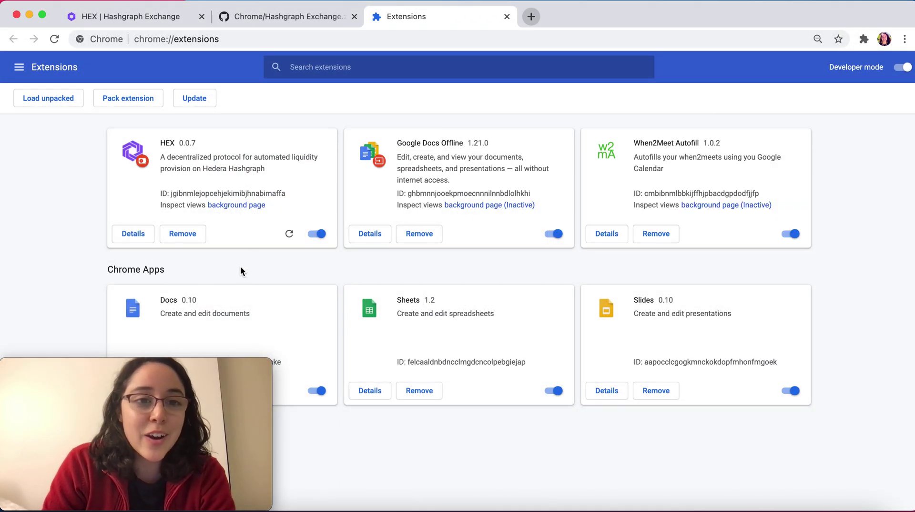
# Step: Launch HEX from the extensions menu and choose Create a New Wallet to reach the password form
pyautogui.click(864, 39)
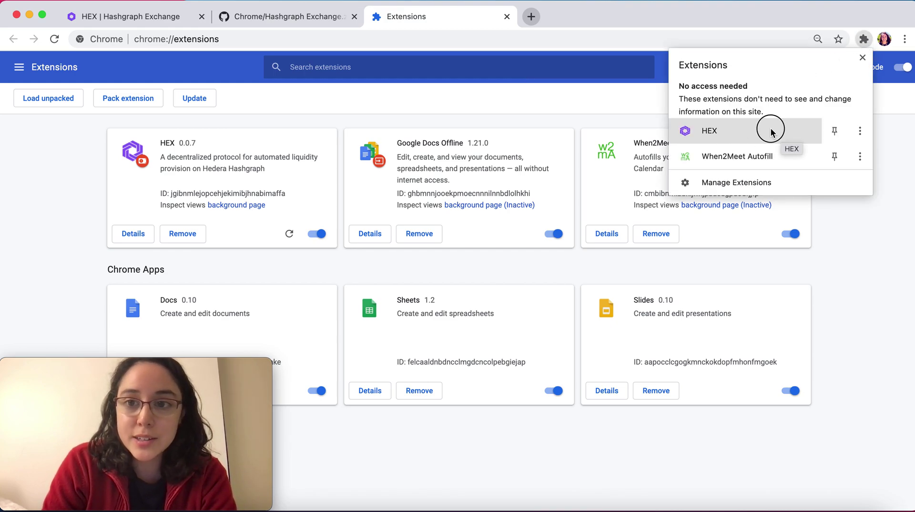
pyautogui.click(771, 127)
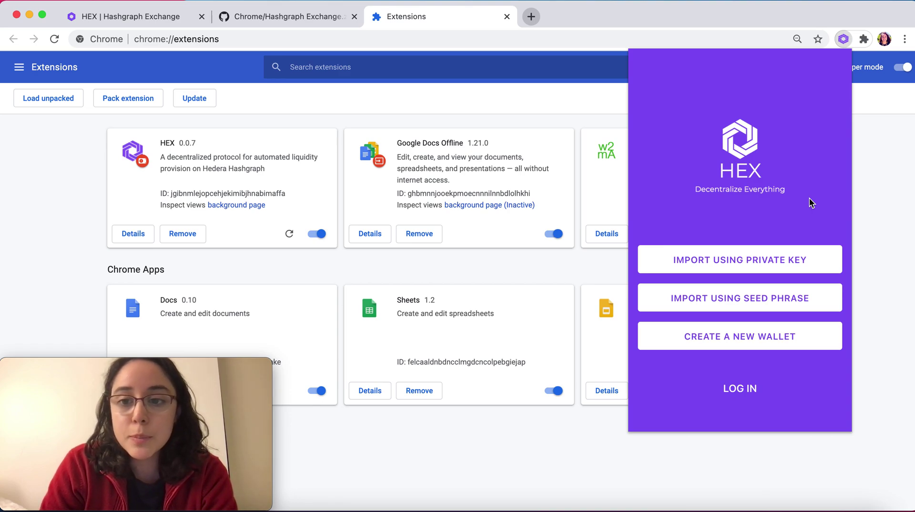
pyautogui.click(759, 347)
pyautogui.click(743, 159)
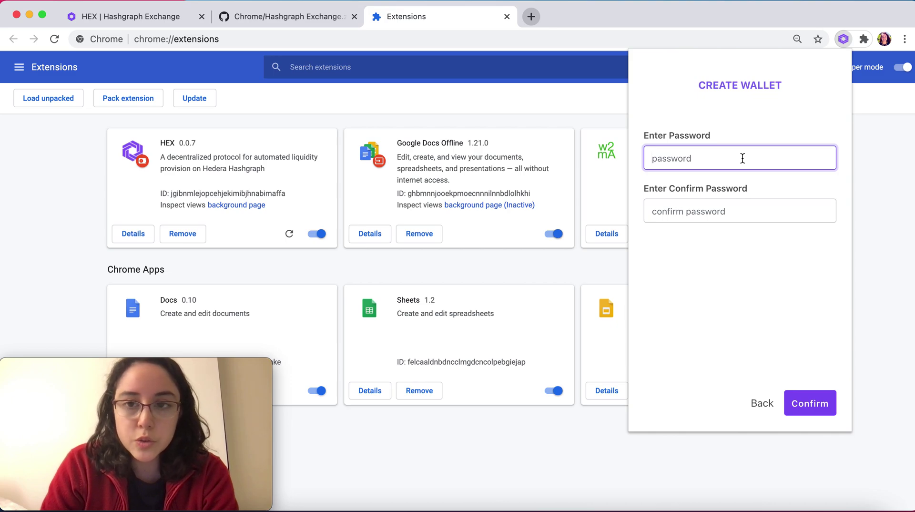
# Step: Enter and confirm the new wallet's password, then submit it
pyautogui.write('password')
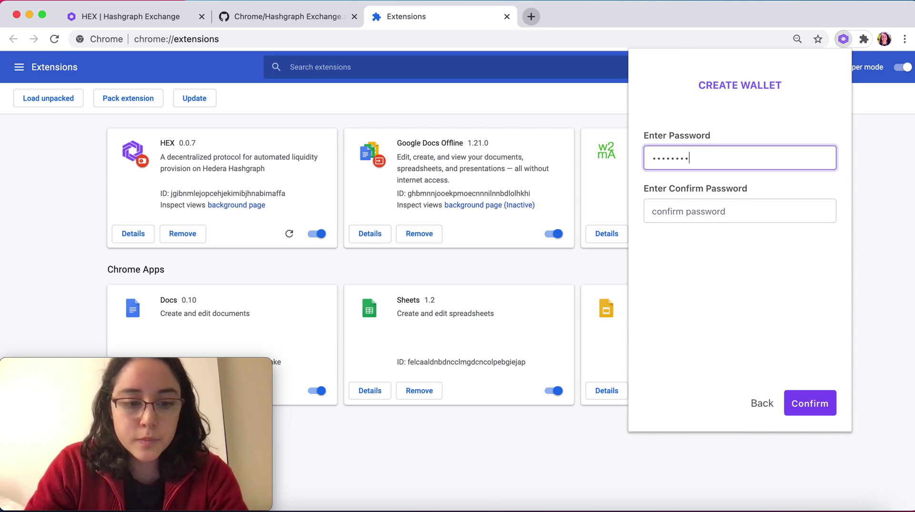
pyautogui.click(792, 216)
pyautogui.write('password')
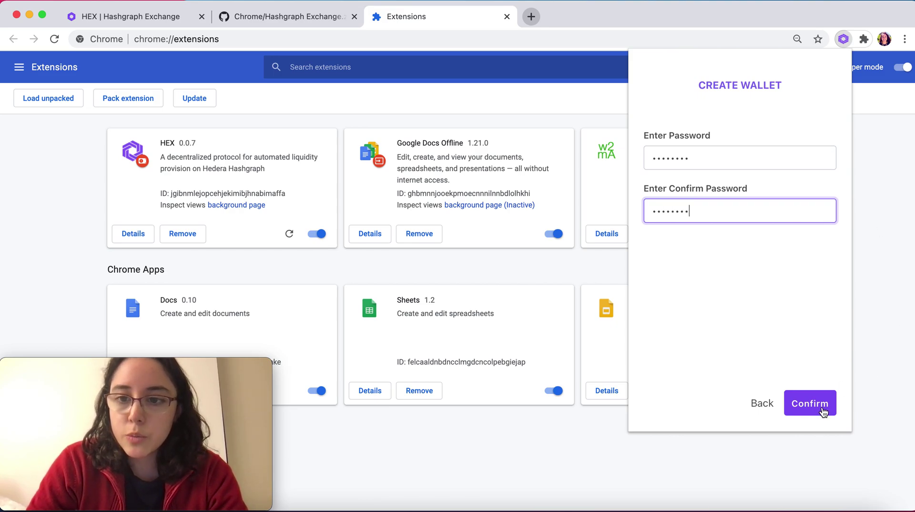
pyautogui.click(810, 403)
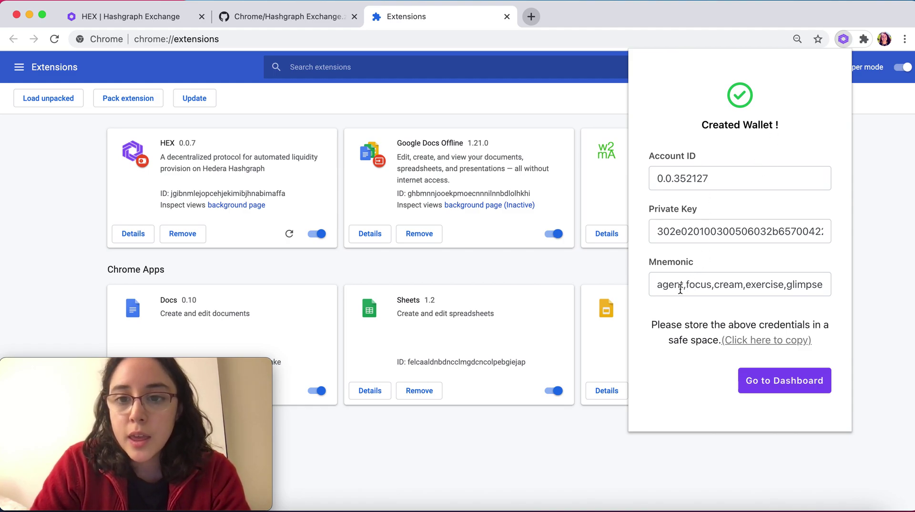
# Step: Paste the new account ID, private key and mnemonic into TextEdit under a 'Tes_Account2' heading
pyautogui.click(658, 286)
pyautogui.moveTo(658, 285)
pyautogui.mouseDown()
pyautogui.moveTo(872, 292)
pyautogui.moveTo(609, 288)
pyautogui.moveTo(656, 283)
pyautogui.mouseUp()
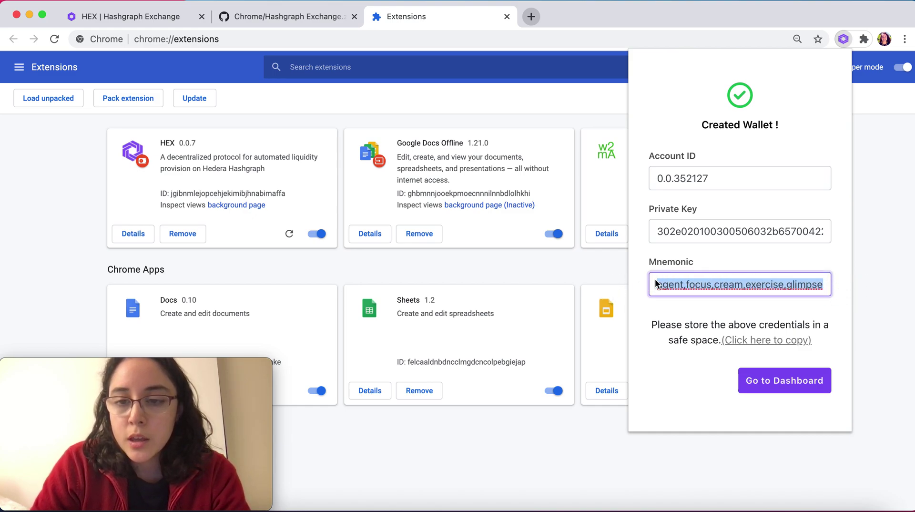
pyautogui.click(777, 347)
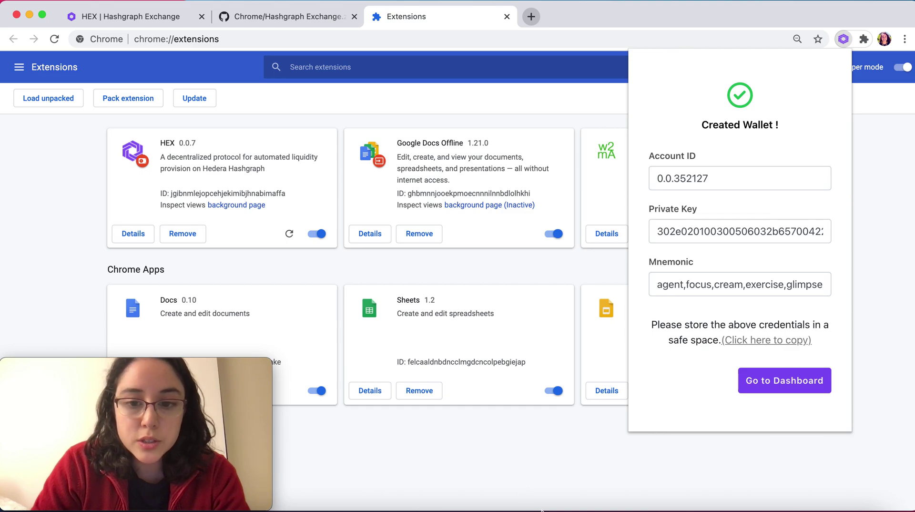
pyautogui.click(566, 508)
pyautogui.click(211, 278)
pyautogui.write('Tes_Account2')
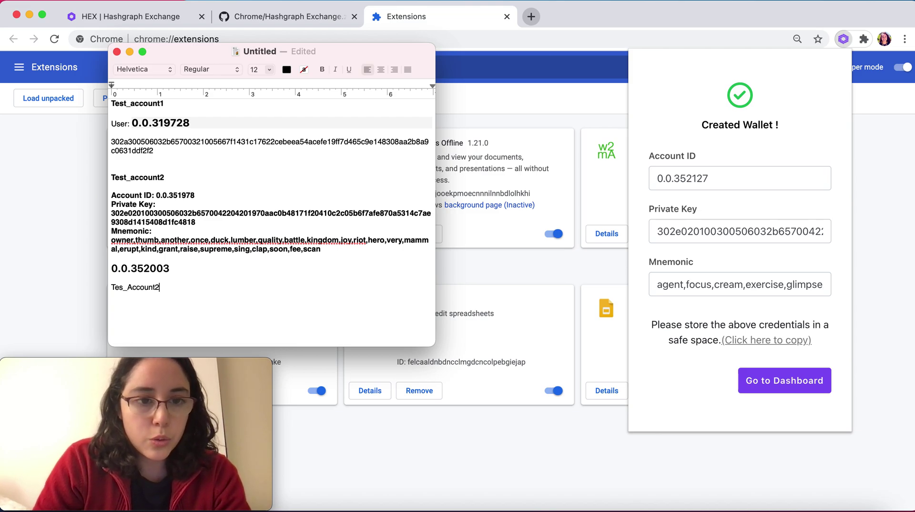
pyautogui.press('super+v')
pyautogui.click(710, 375)
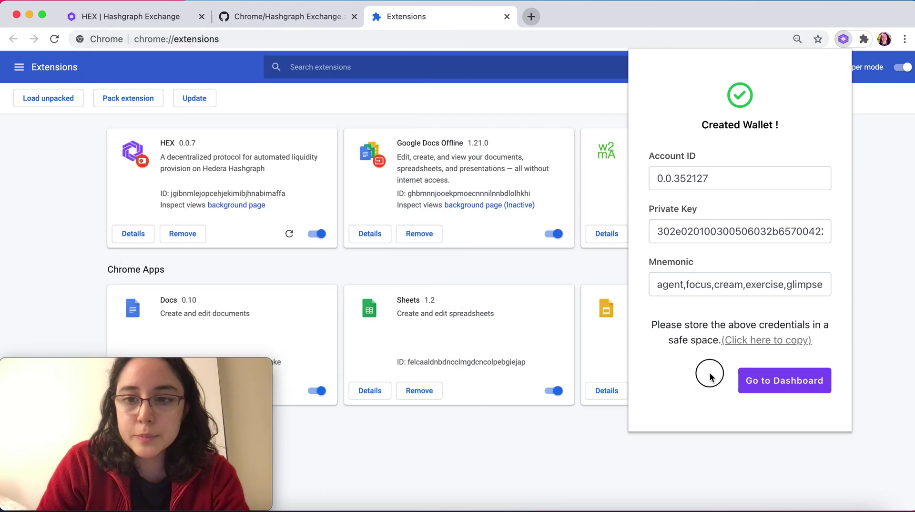
# Step: Open the Hedera Testnet dashboard showing 10 ħ and no assets, and scroll to the token buttons
pyautogui.click(776, 388)
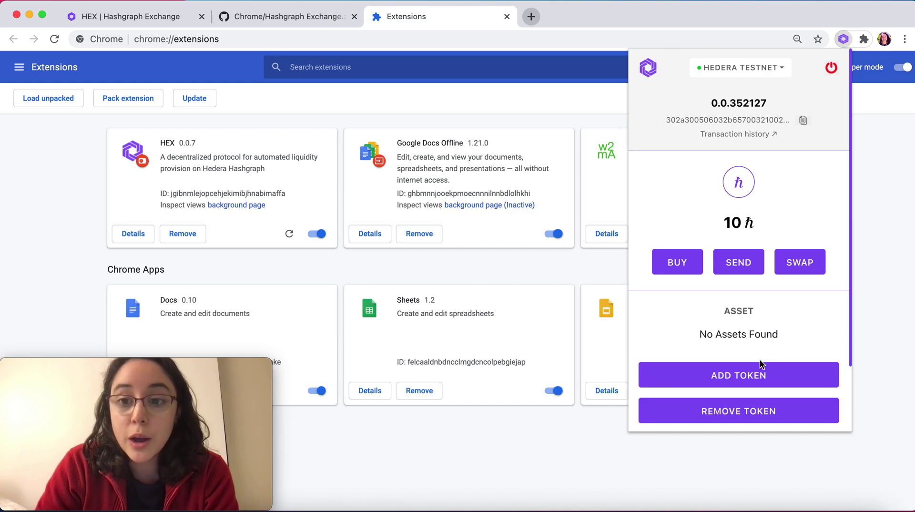
pyautogui.scroll(-2, 760, 359)
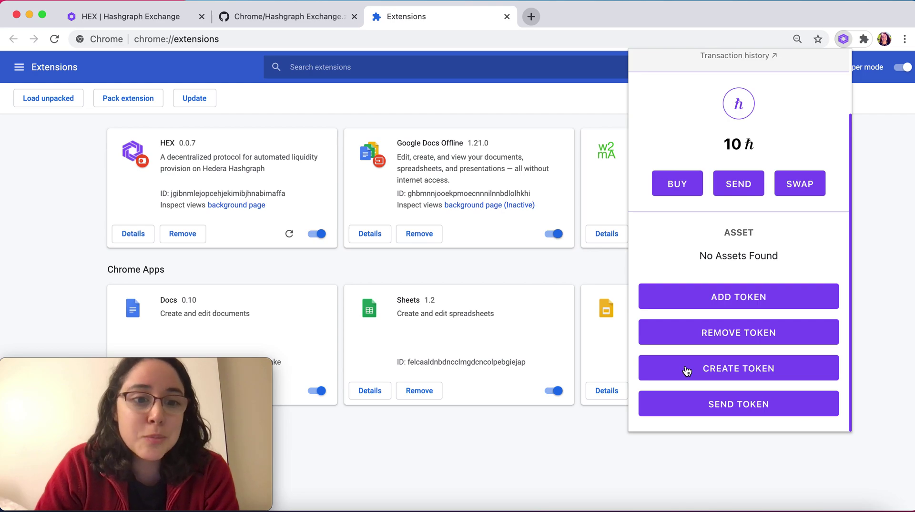
# Step: Fill the new token form: name test_token, symbol xyz, 5 decimals, initial supply 1000
pyautogui.click(687, 371)
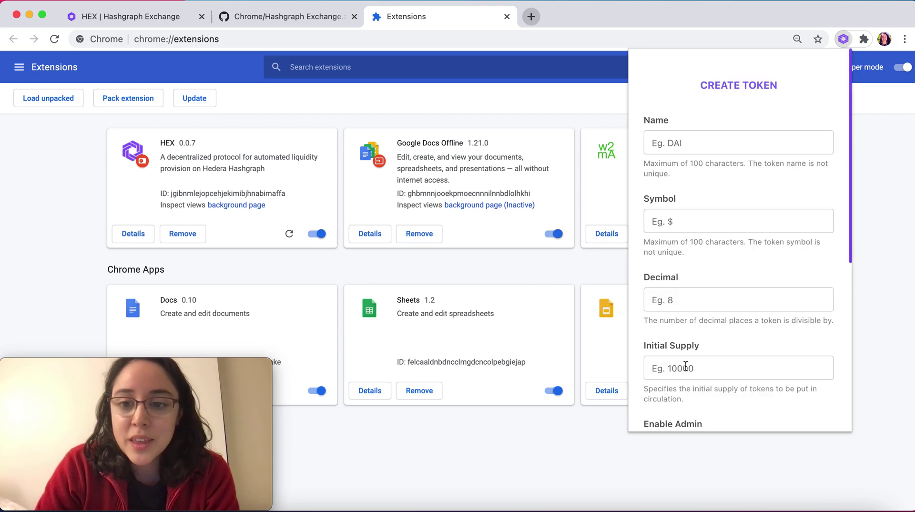
pyautogui.click(729, 140)
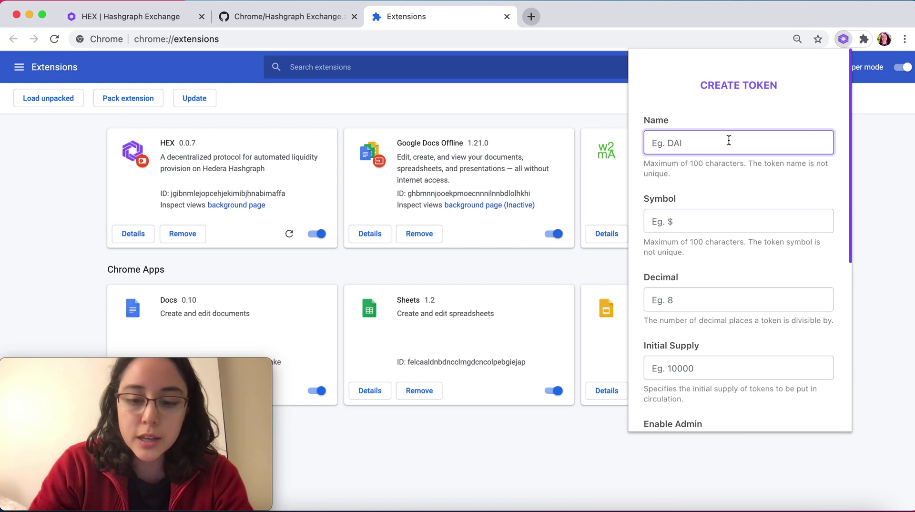
pyautogui.write('test_token')
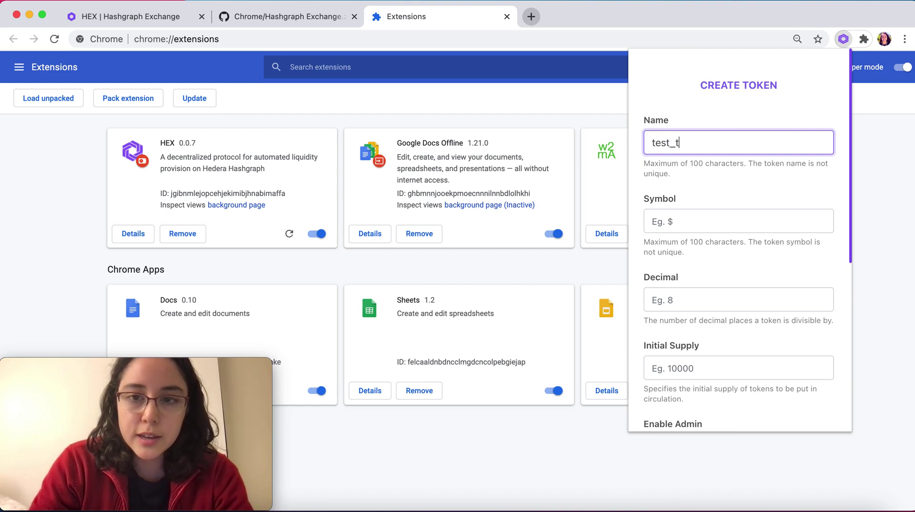
pyautogui.click(707, 221)
pyautogui.write('xyz')
pyautogui.click(711, 299)
pyautogui.write('5')
pyautogui.click(707, 367)
pyautogui.write('1000')
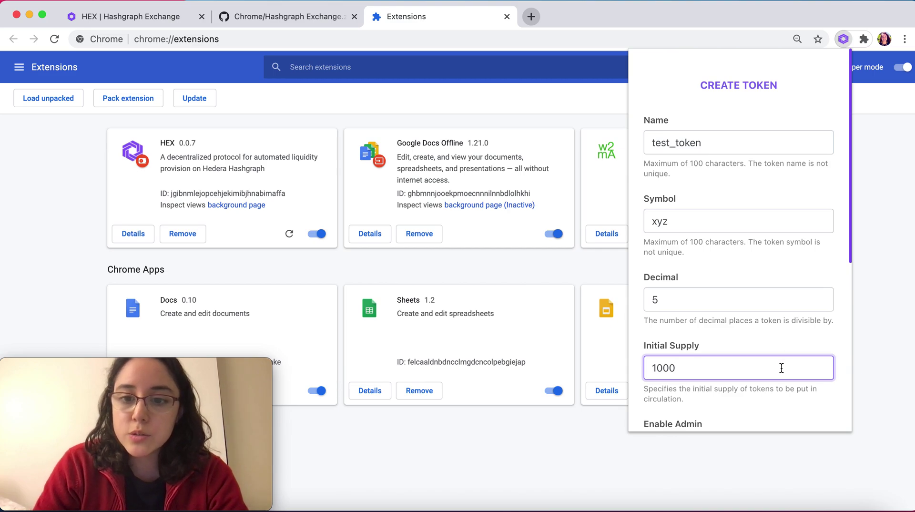
# Step: Disable KYC and create the token, which receives id 0.0.352155
pyautogui.scroll(-5, 781, 367)
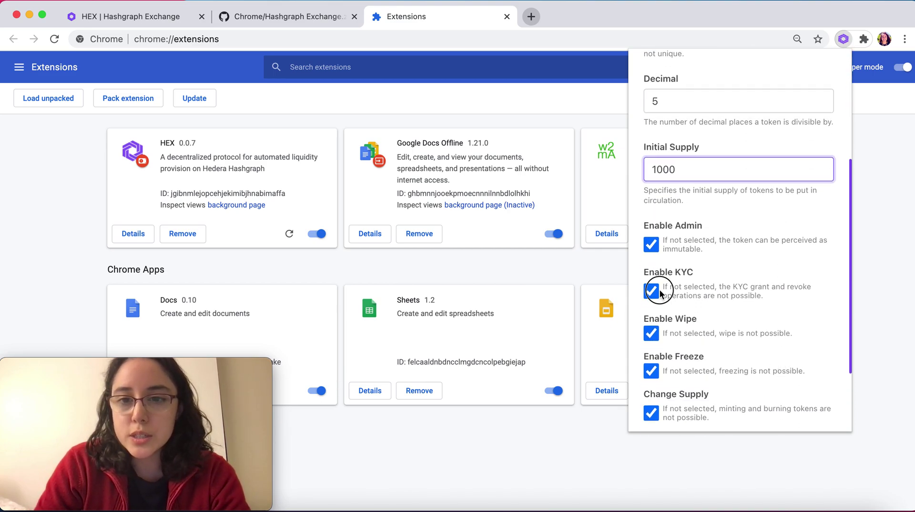
pyautogui.click(660, 292)
pyautogui.scroll(-3, 754, 331)
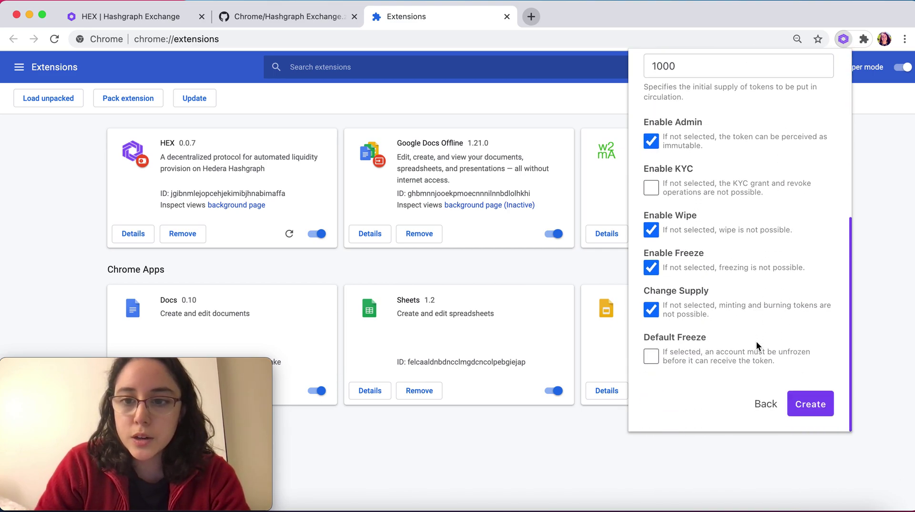
pyautogui.click(811, 403)
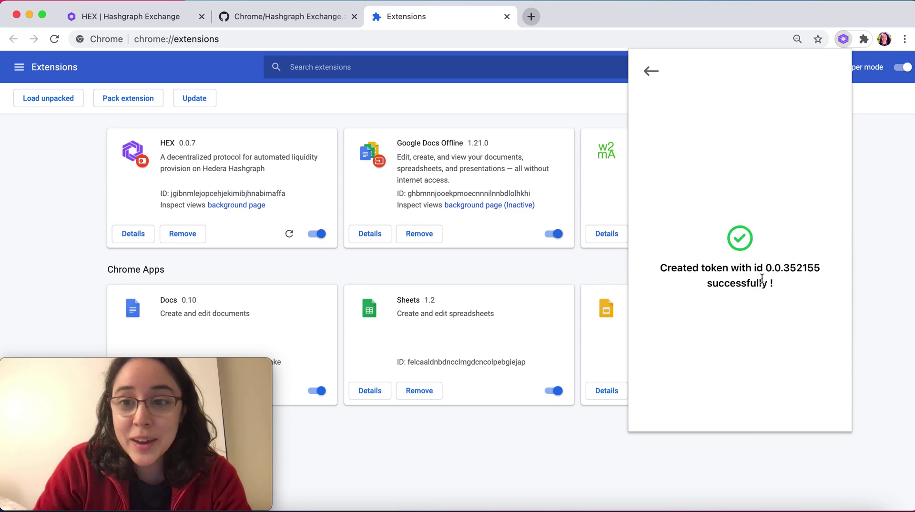
# Step: Copy the token-created message for 0.0.352155 into the end of the TextEdit notes
pyautogui.moveTo(786, 286); pyautogui.dragTo(660, 269)
pyautogui.press('super+c')
pyautogui.click(564, 504)
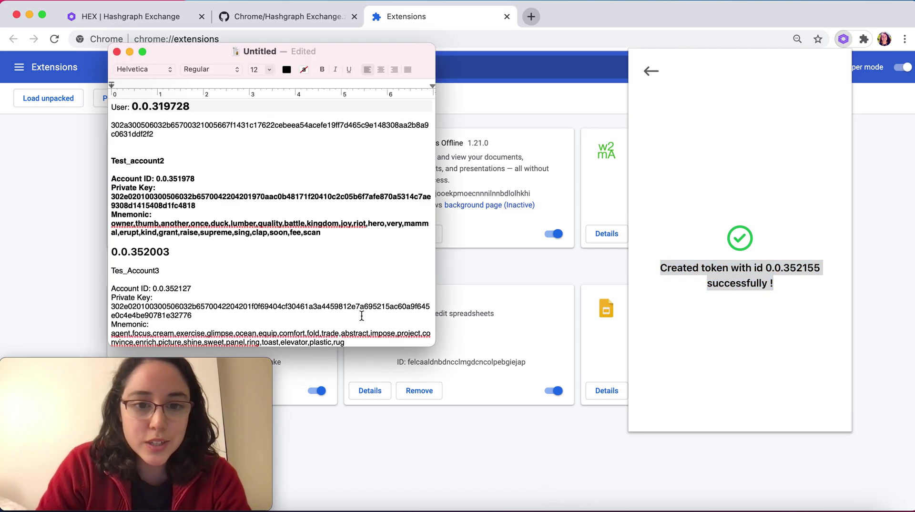
pyautogui.press('super+v')
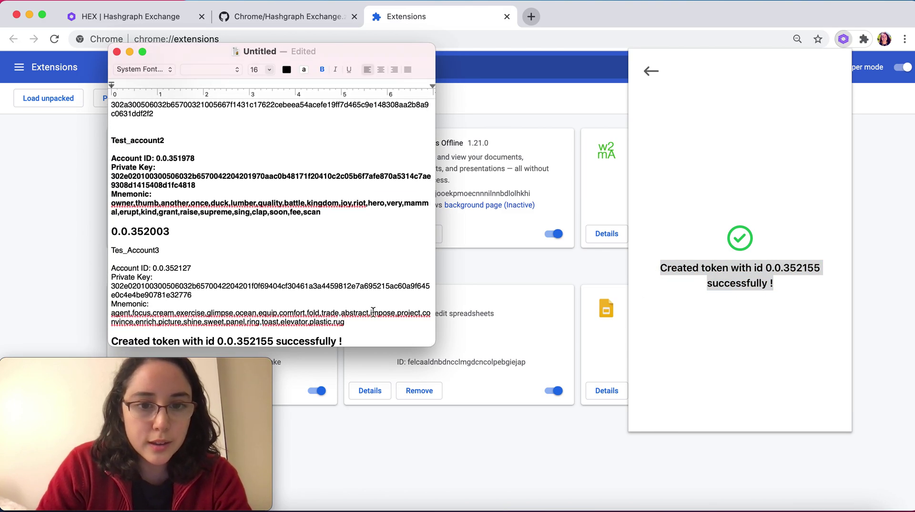
pyautogui.scroll(-2, 373, 312)
# Step: Return to the wallet dashboard and open the Send Hbar form
pyautogui.click(697, 107)
pyautogui.click(651, 71)
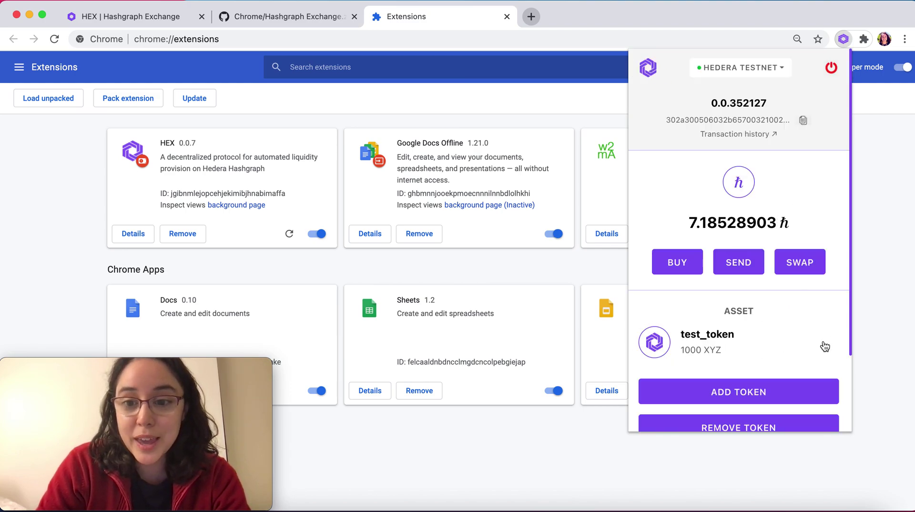
pyautogui.scroll(-3, 827, 346)
pyautogui.scroll(2, 827, 347)
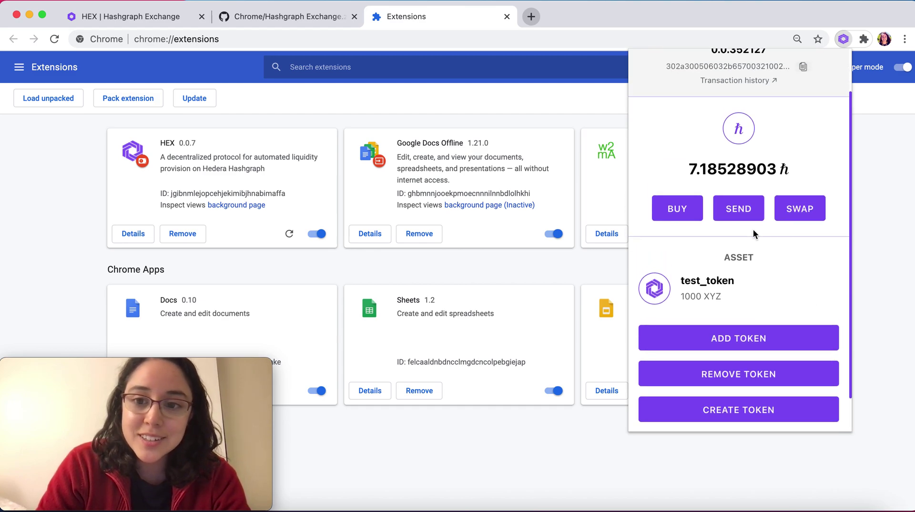
pyautogui.click(739, 208)
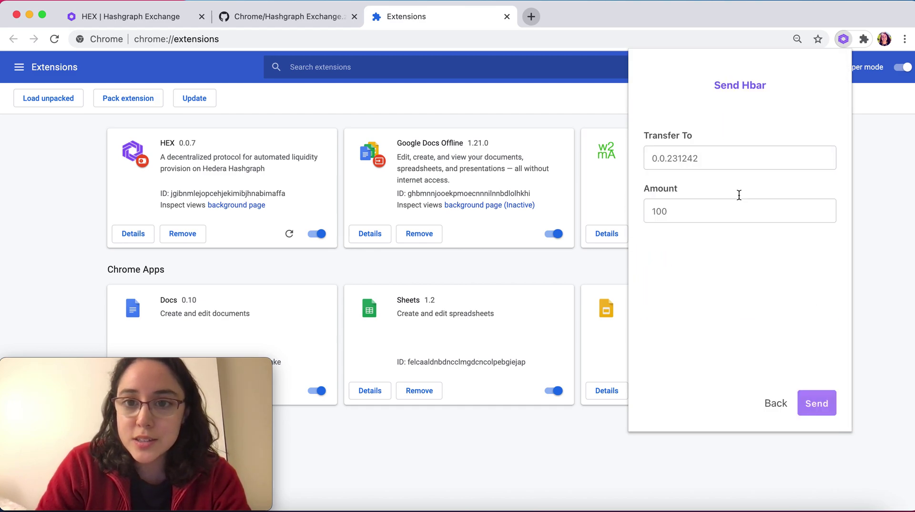
# Step: Paste Test_account2's account ID from the TextEdit notes as the transfer recipient
pyautogui.click(711, 159)
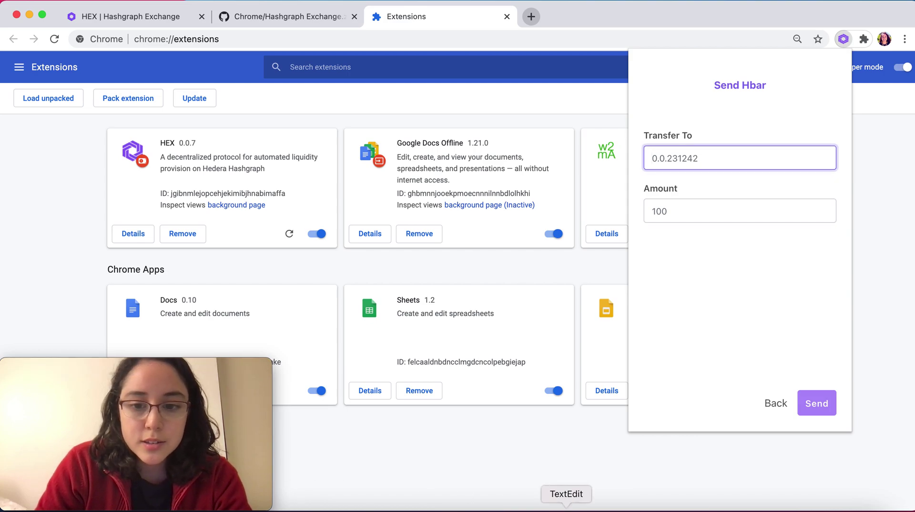
pyautogui.click(562, 507)
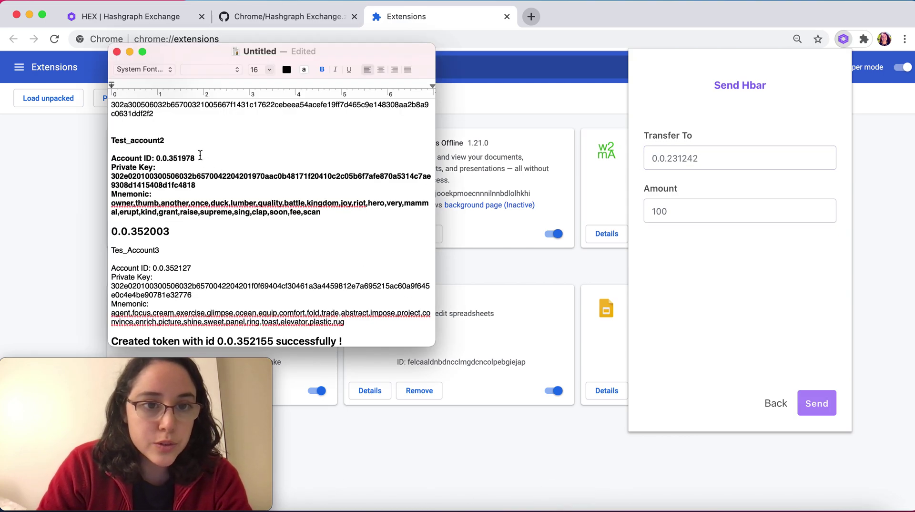
pyautogui.moveTo(195, 158); pyautogui.dragTo(155, 159)
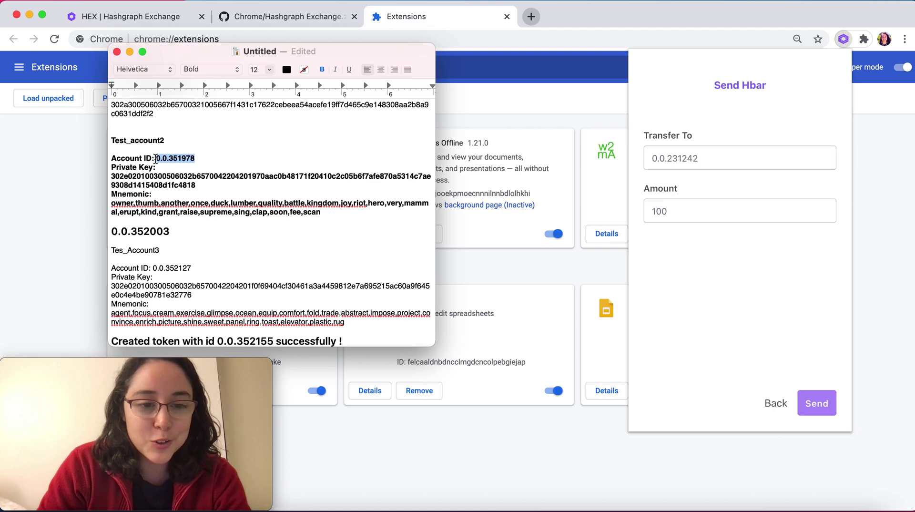
pyautogui.click(636, 115)
pyautogui.tripleClick(705, 153)
pyautogui.write('0.0.351978')
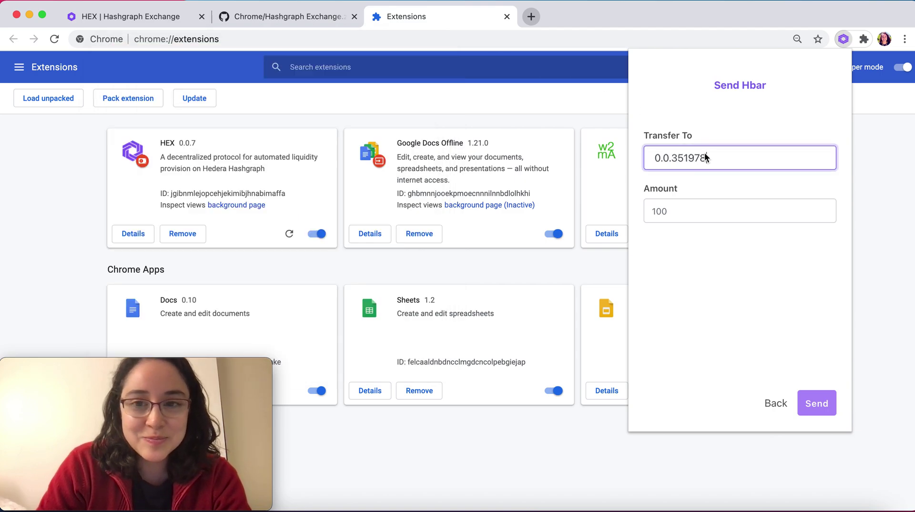
# Step: Try sending 10 ħ, which fails with INSUFFICIENT_PAYER_BALANCE, then review the dashboard's 1000 XYZ
pyautogui.click(682, 210)
pyautogui.write('10')
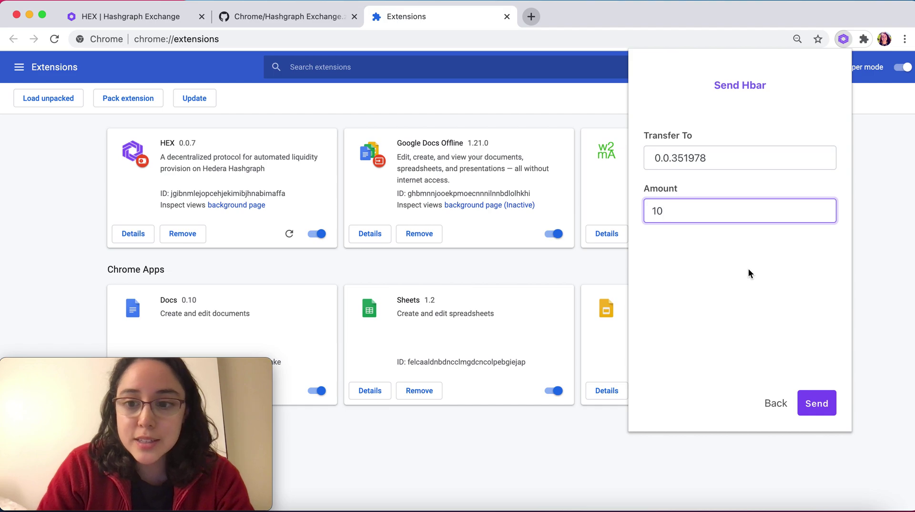
pyautogui.click(812, 405)
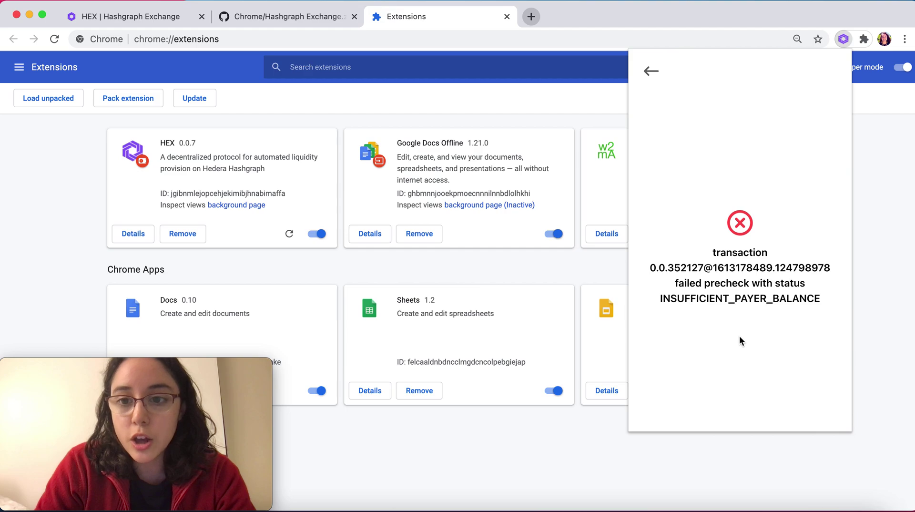
pyautogui.click(651, 71)
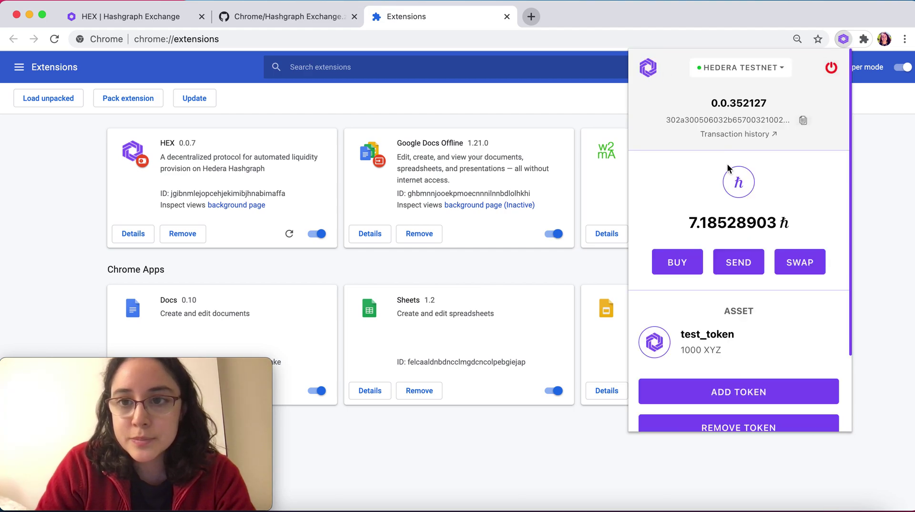
pyautogui.scroll(-2, 727, 188)
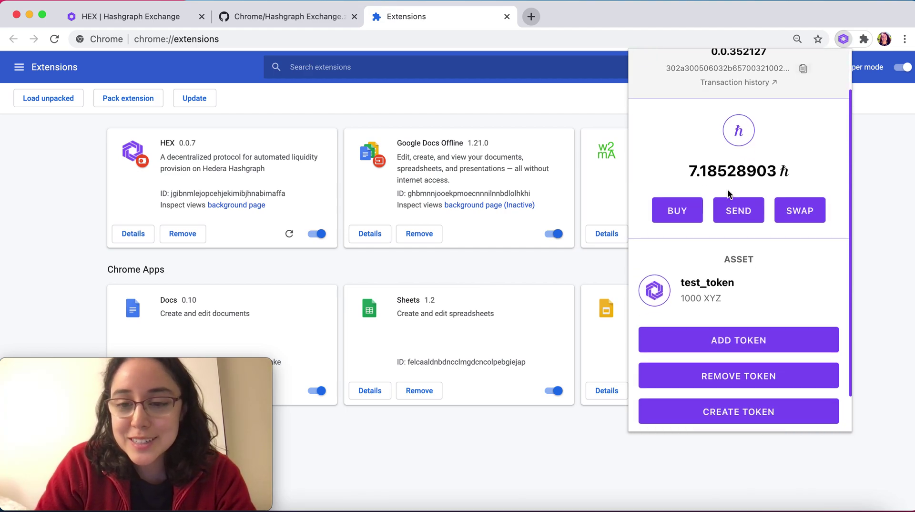
pyautogui.scroll(-1, 727, 192)
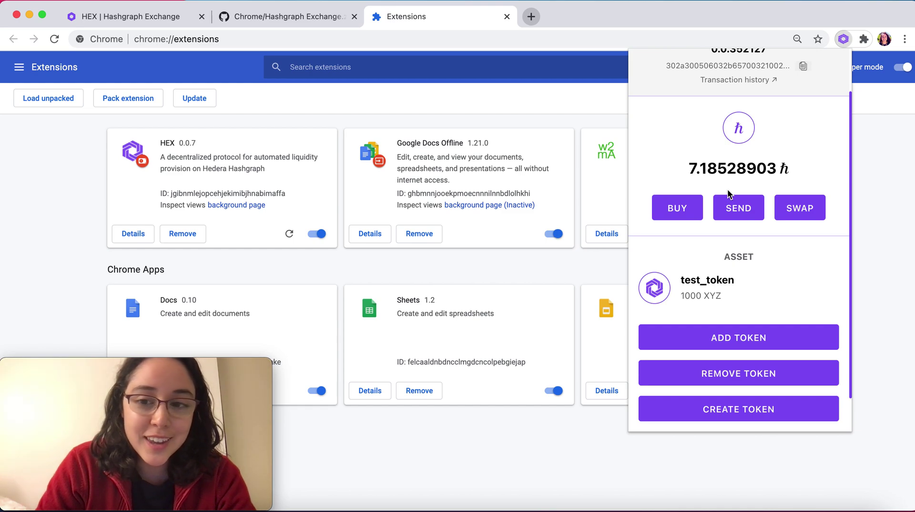
pyautogui.scroll(2, 728, 188)
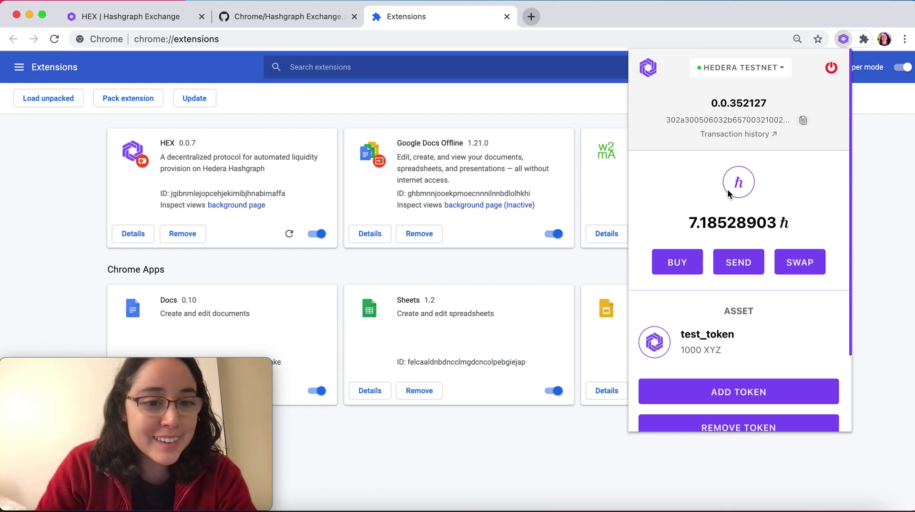